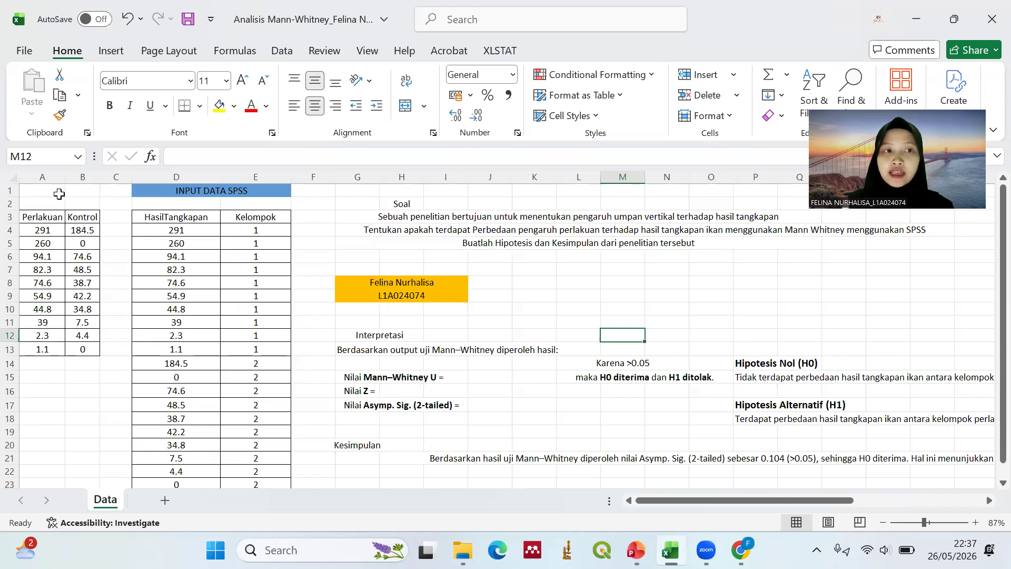
Review the Perlakuan and Kontrol catch data and the matching group codes 1 and 2 in the INPUT DATA SPSS table.
left_click_drag(41, 213, 71, 345)
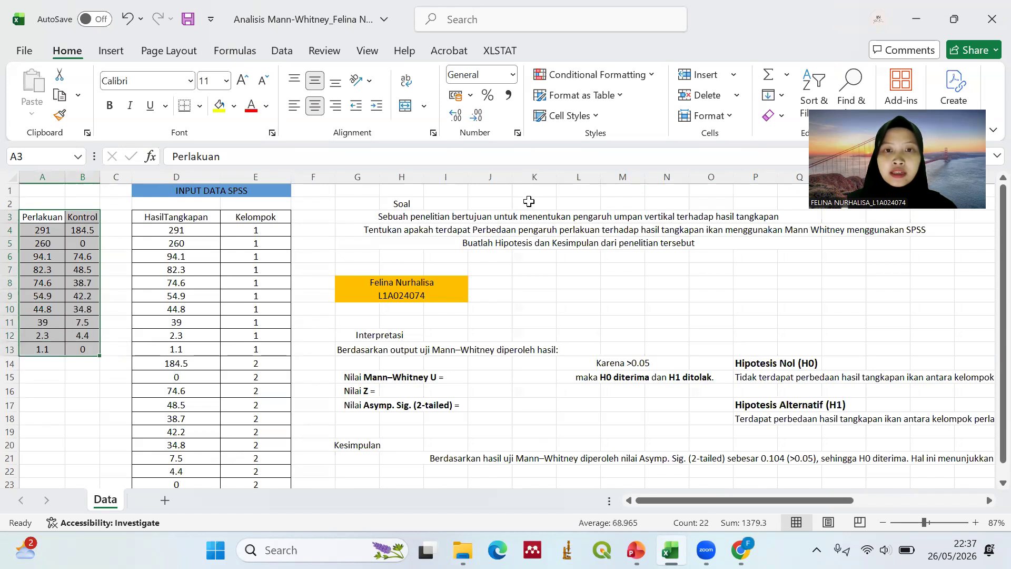
left_click(357, 256)
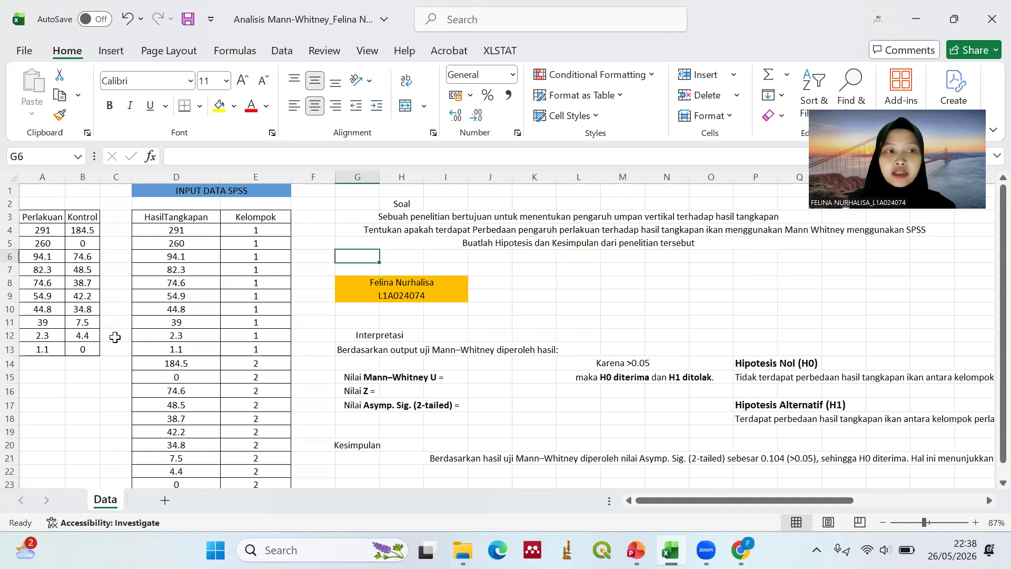
left_click(39, 381)
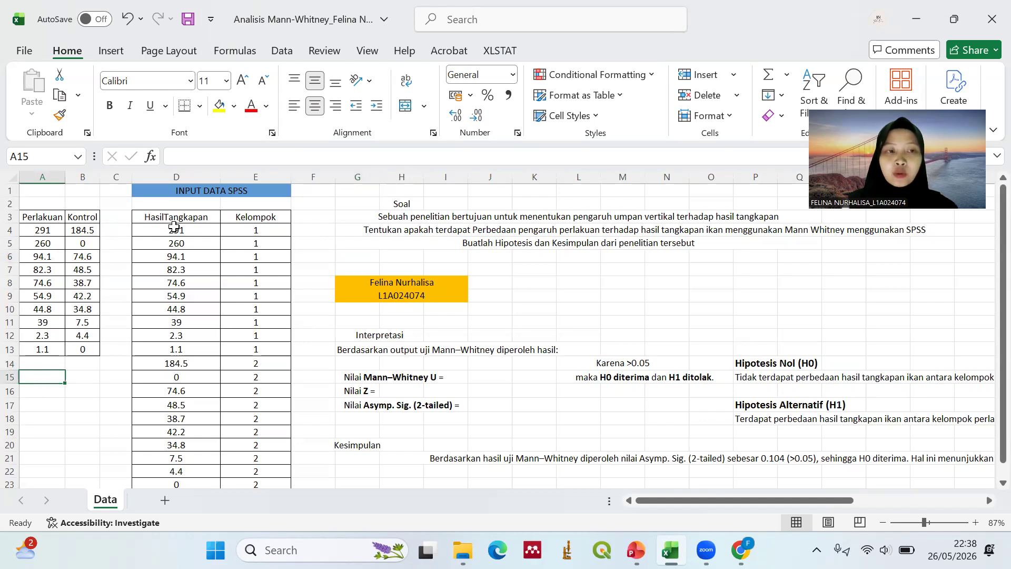
left_click_drag(46, 230, 78, 346)
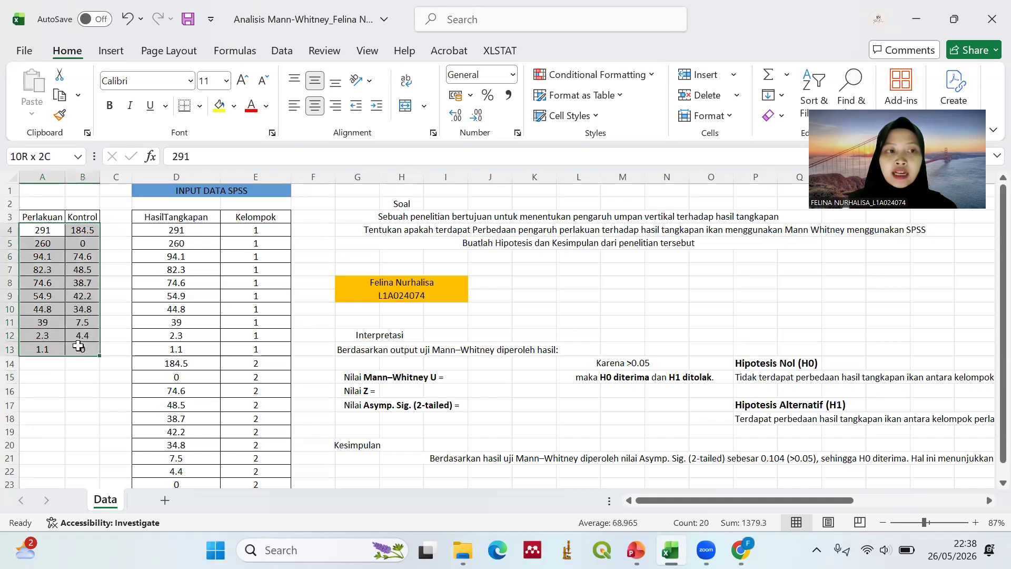
left_click(159, 230)
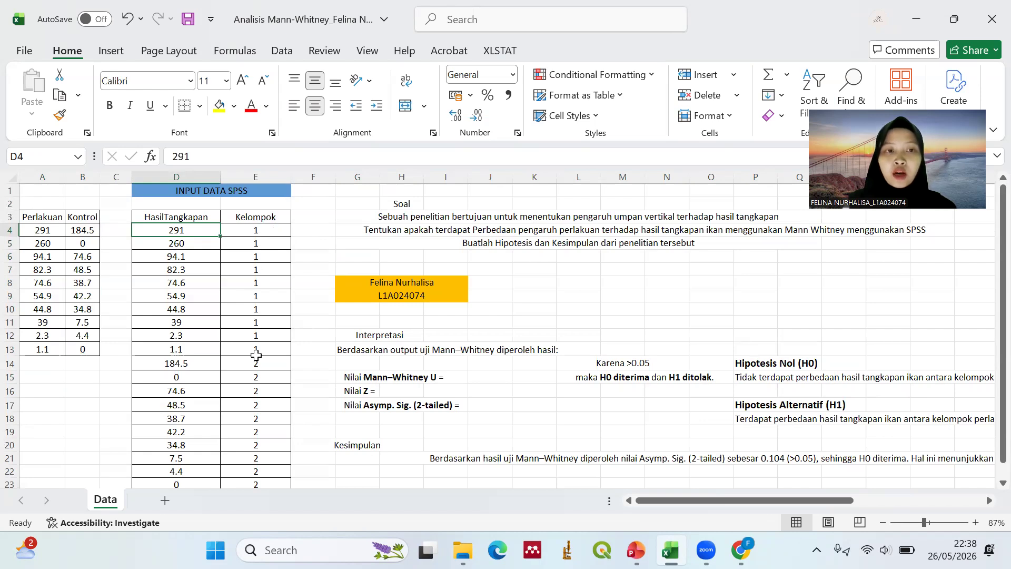
left_click_drag(255, 233, 258, 349)
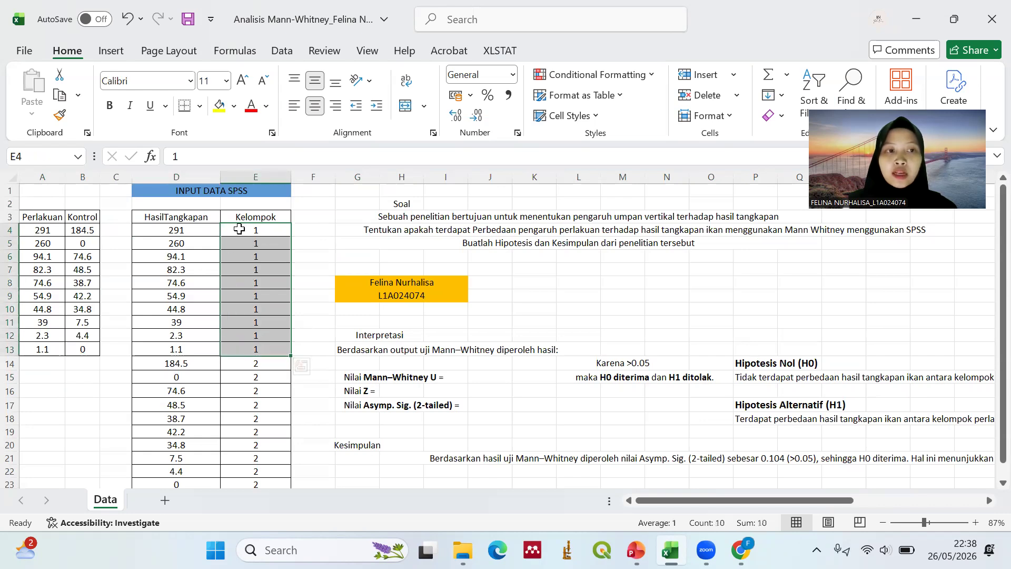
left_click(323, 331)
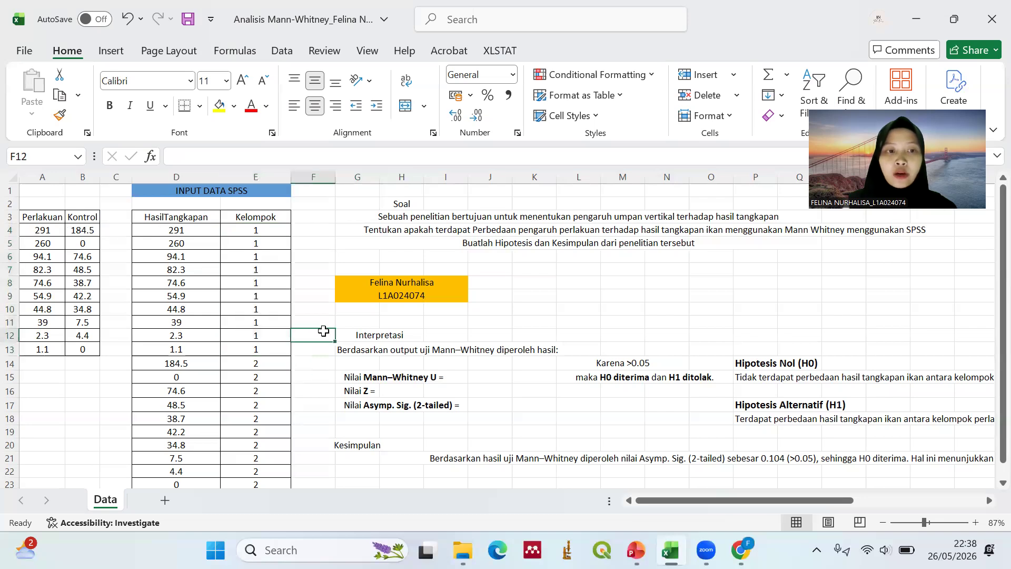
scroll(323, 330, "down", 2)
left_click_drag(274, 297, 275, 418)
scroll(316, 343, "up", 2)
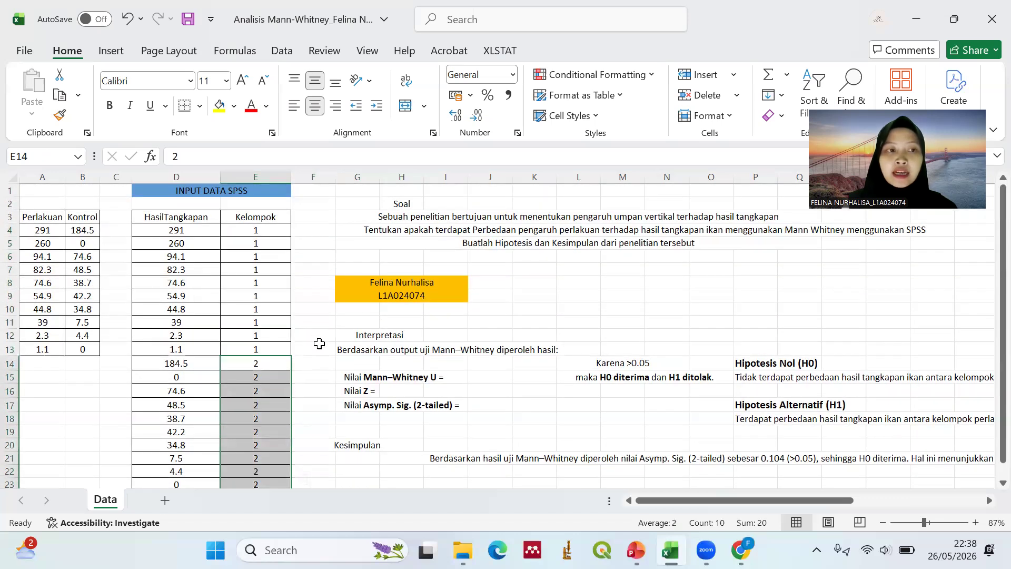
scroll(318, 343, "down", 1)
scroll(319, 343, "up", 1)
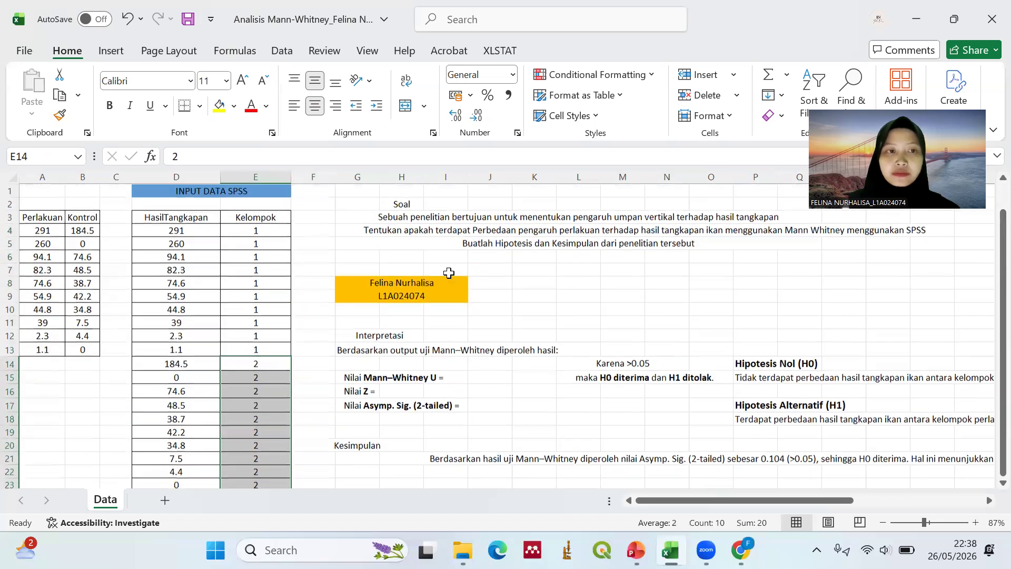
left_click(537, 263)
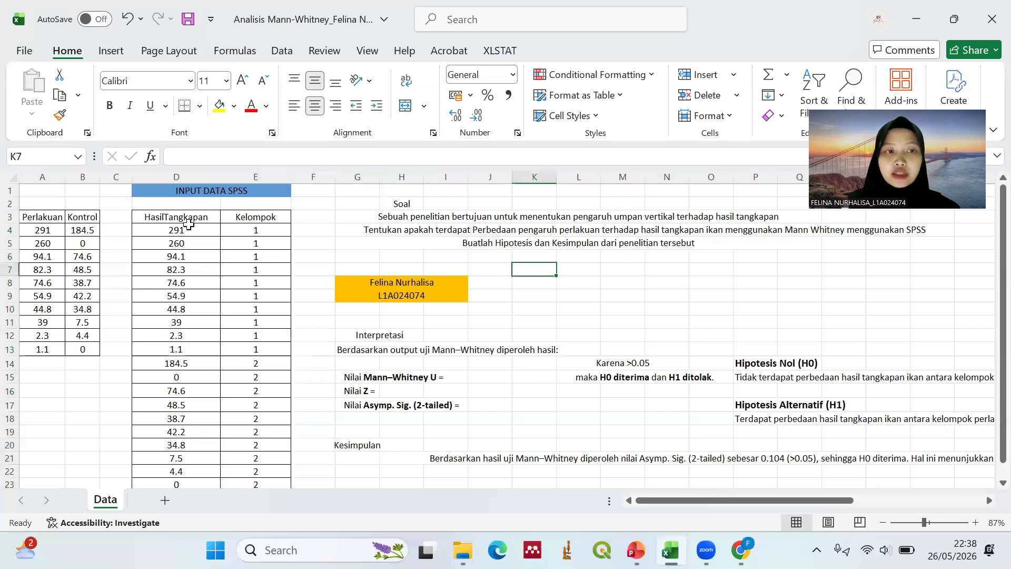
Copy the HasilTangkapan and Kelompok values in cells D4:E23 without their headers.
left_click(179, 232)
left_click_drag(179, 231, 242, 422)
key("ctrl+c")
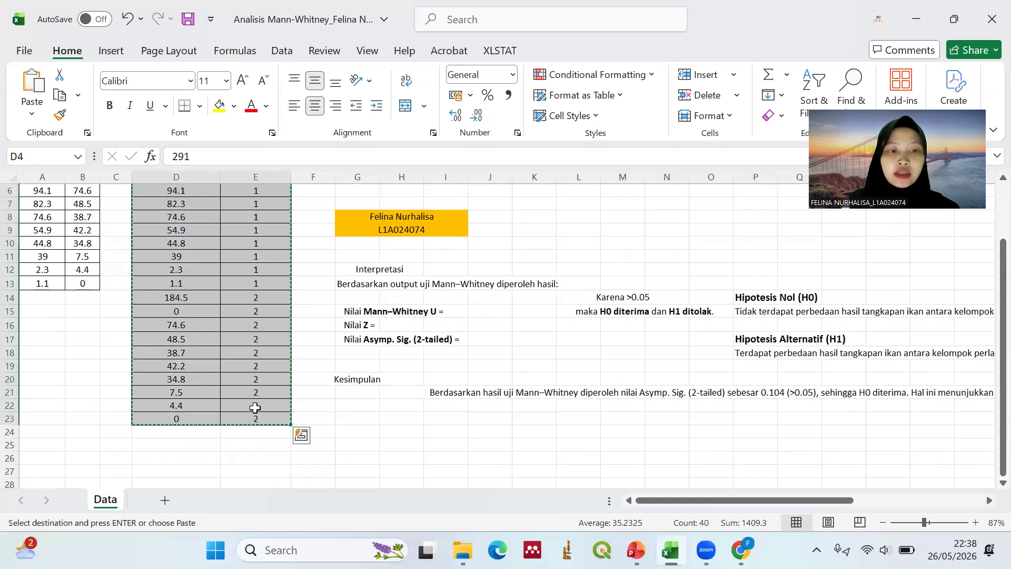
scroll(243, 421, "up", 2)
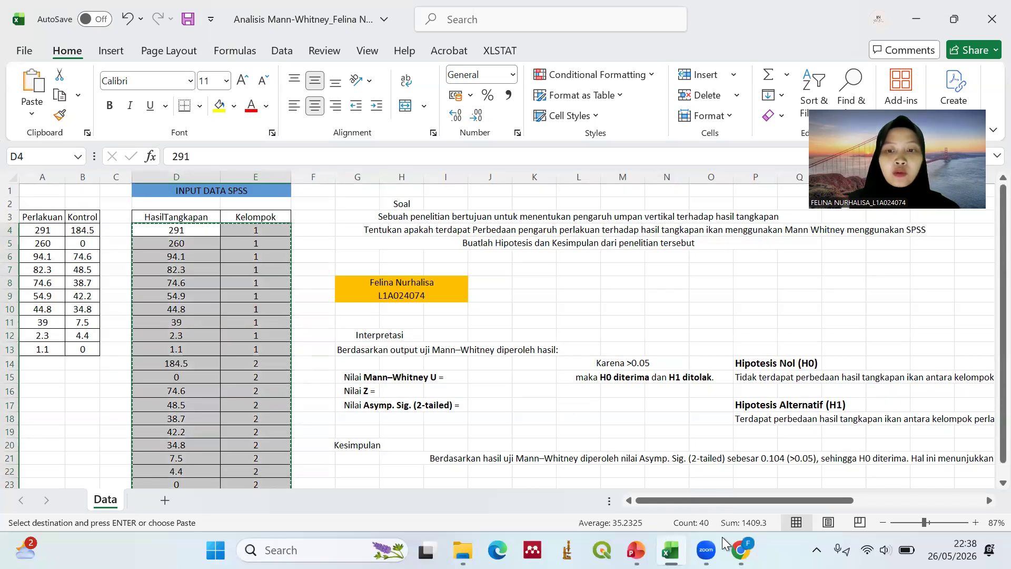
Switch to IBM SPSS Statistics 20 and paste the copied data into the first two columns of an empty dataset.
mouse_move(671, 550)
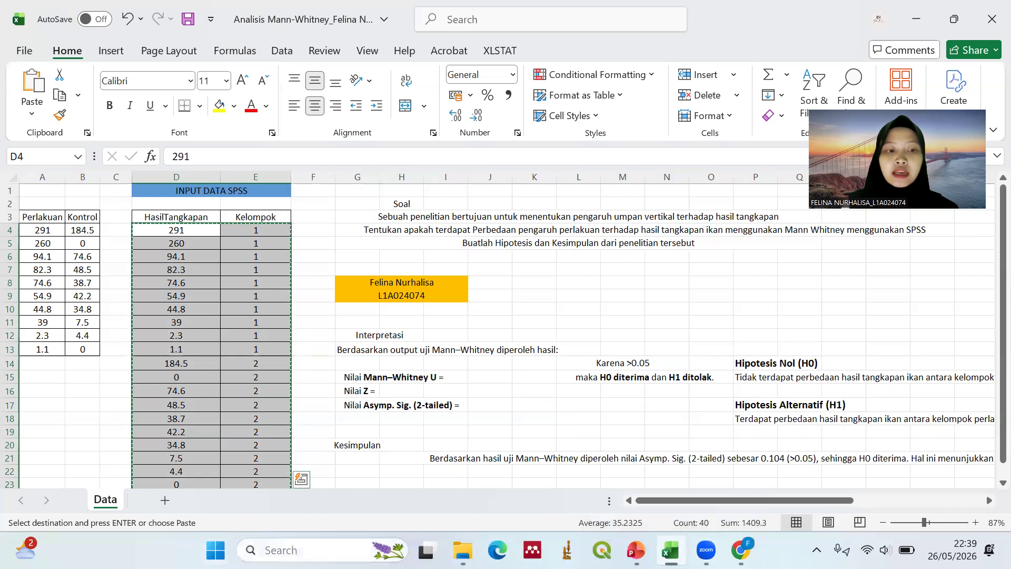
left_click(316, 550)
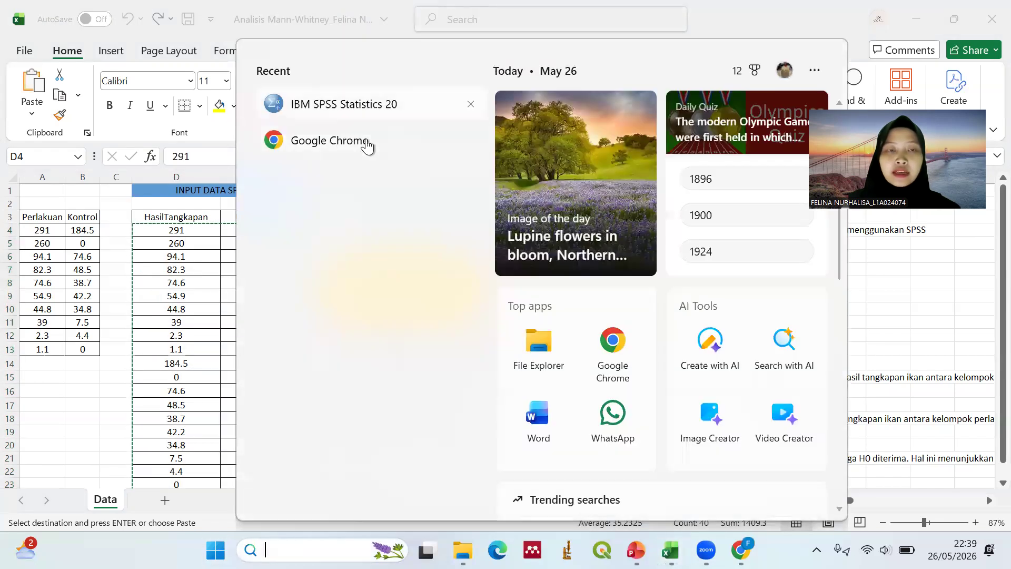
key("Escape")
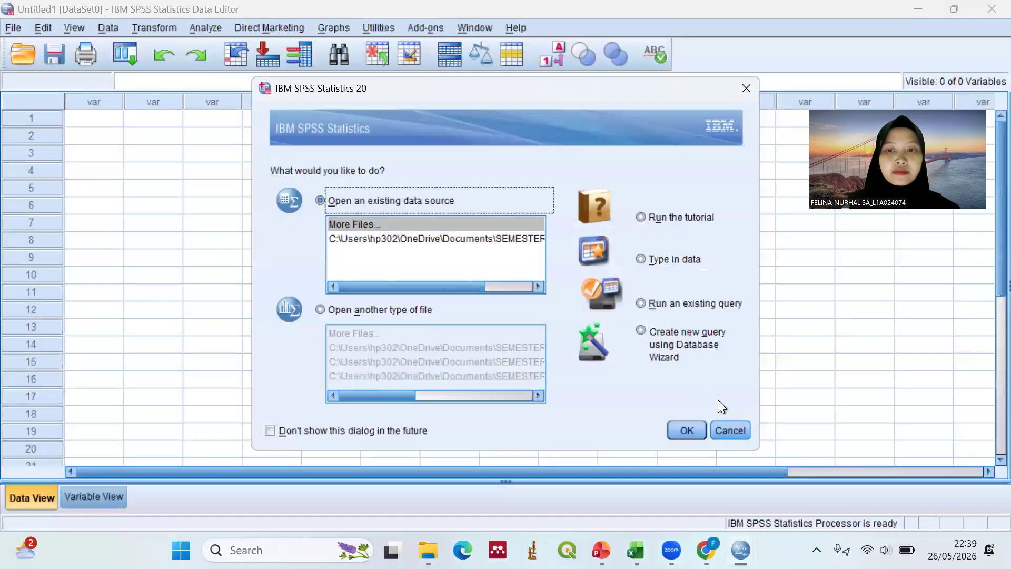
left_click(726, 425)
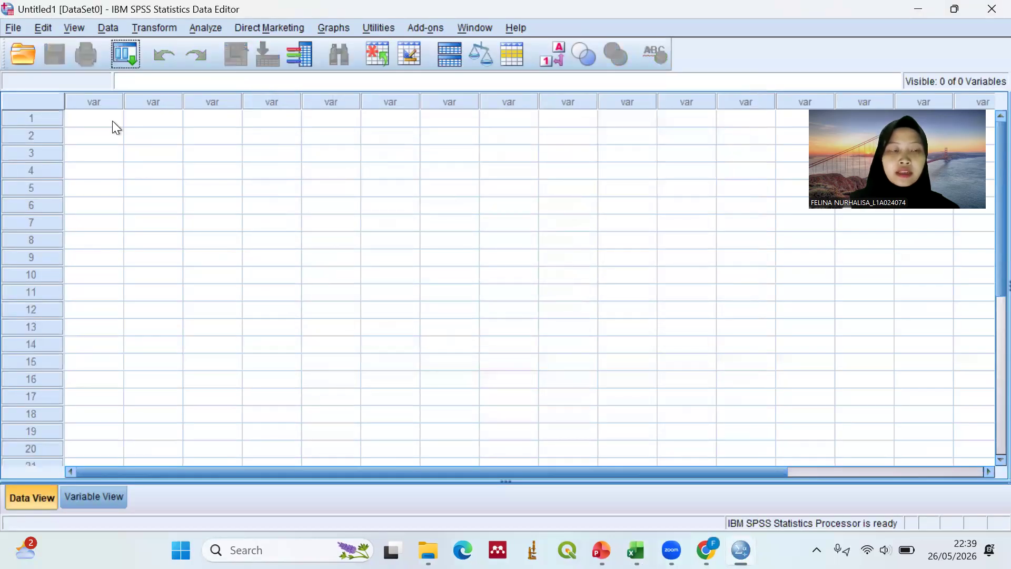
key("ctrl+v")
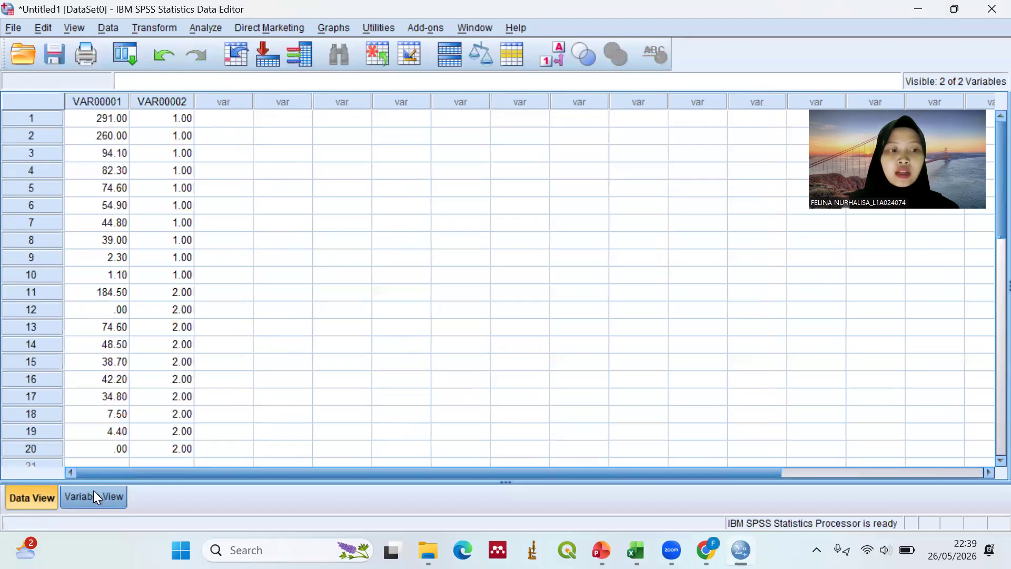
Rename the first variable HasilTangkapan and the second variable Kelompok.
left_click(94, 496)
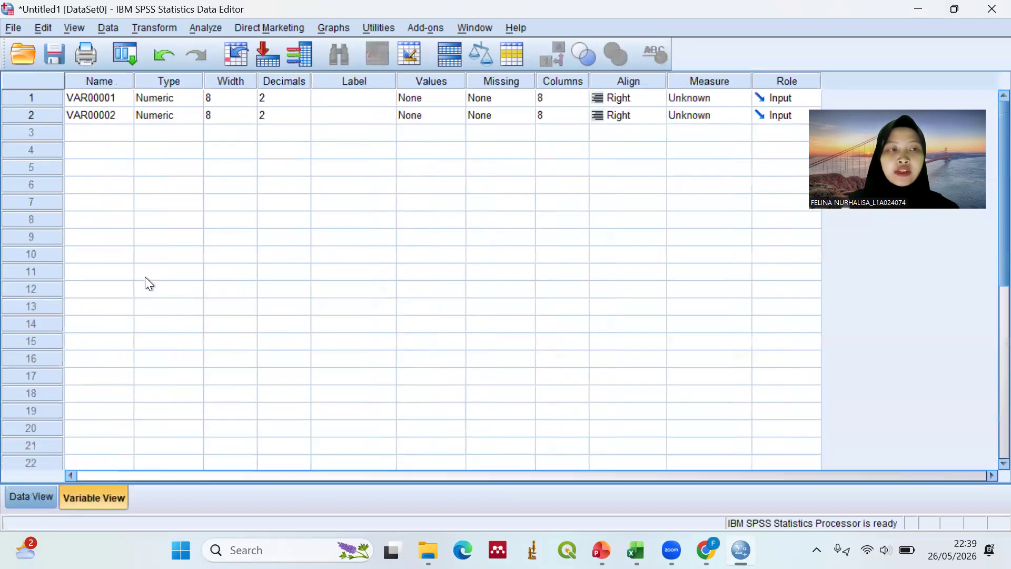
left_click(102, 97)
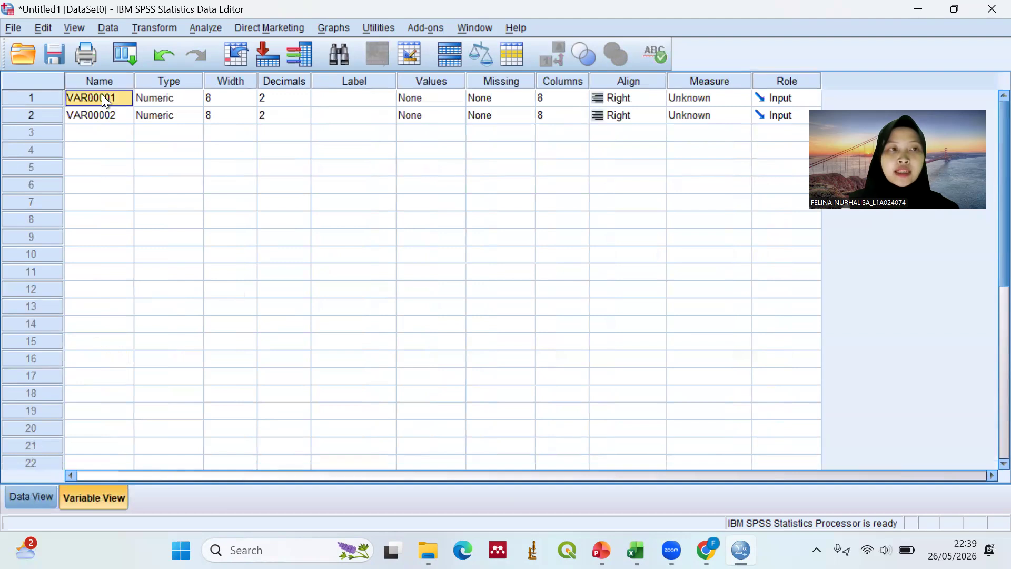
type("H")
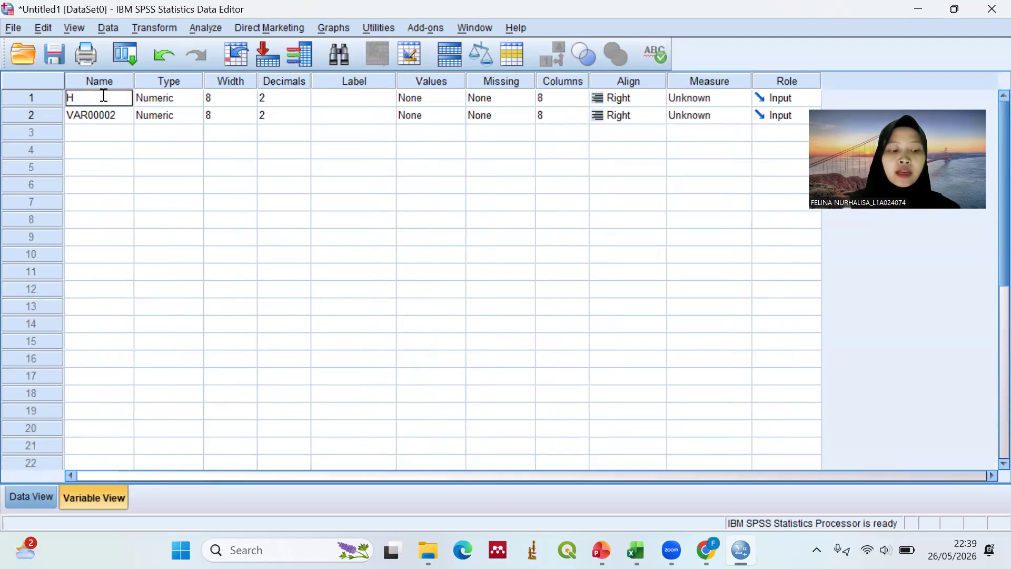
type("asilTangkapan")
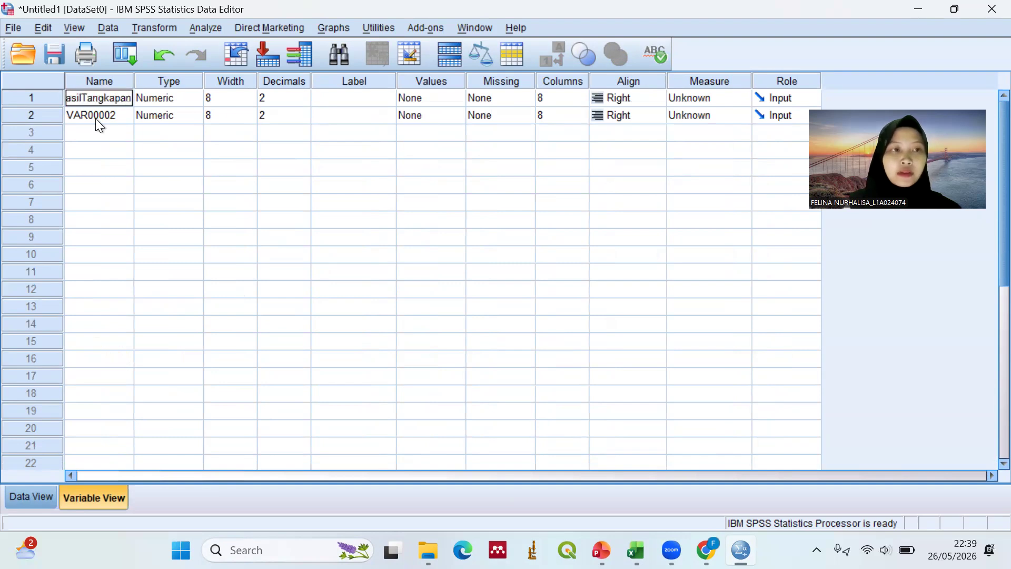
left_click(96, 118)
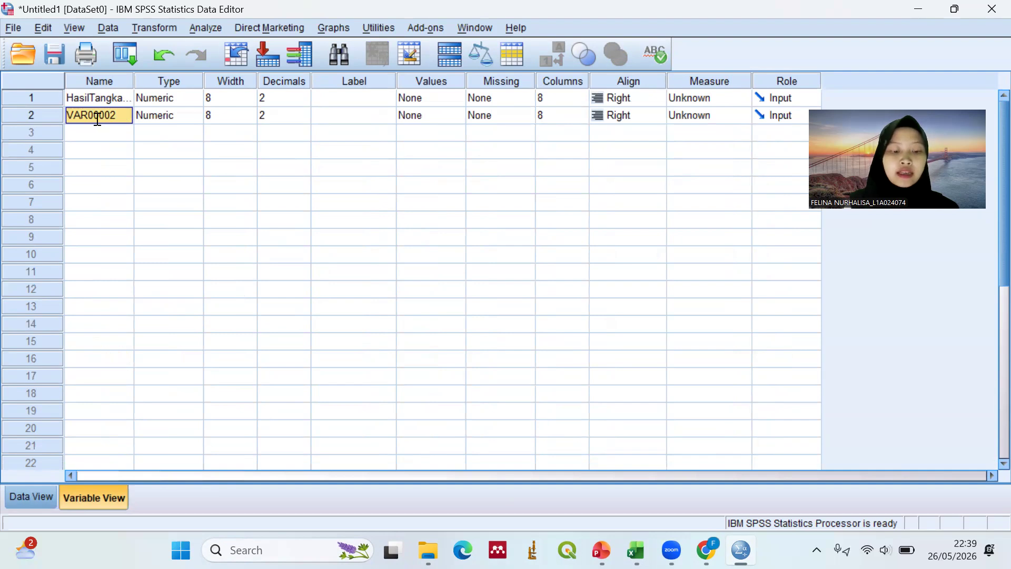
type("Kelompok")
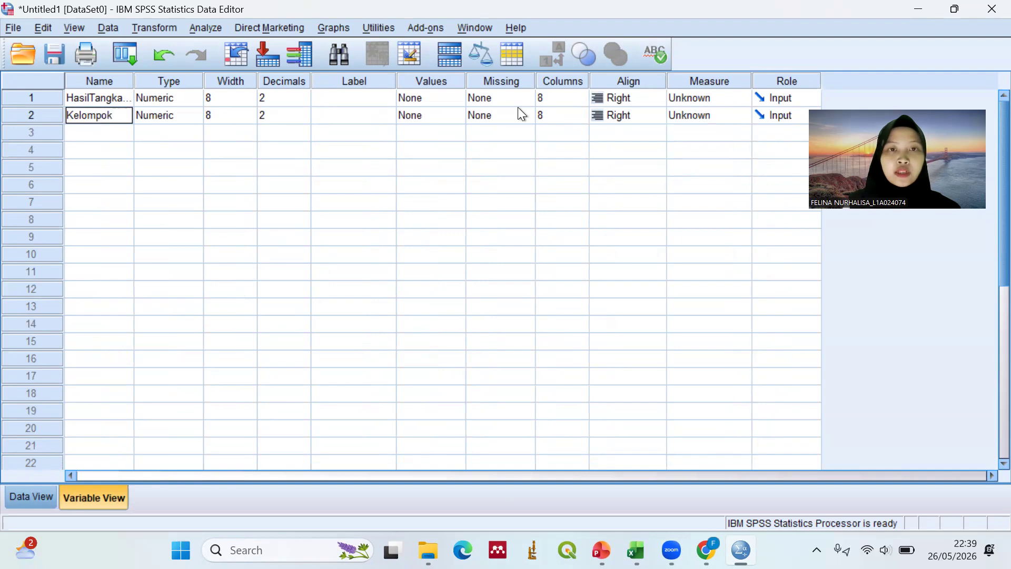
Add a value label for the Kelompok variable that defines 1 as Perlakuan.
left_click(458, 111)
left_click(457, 112)
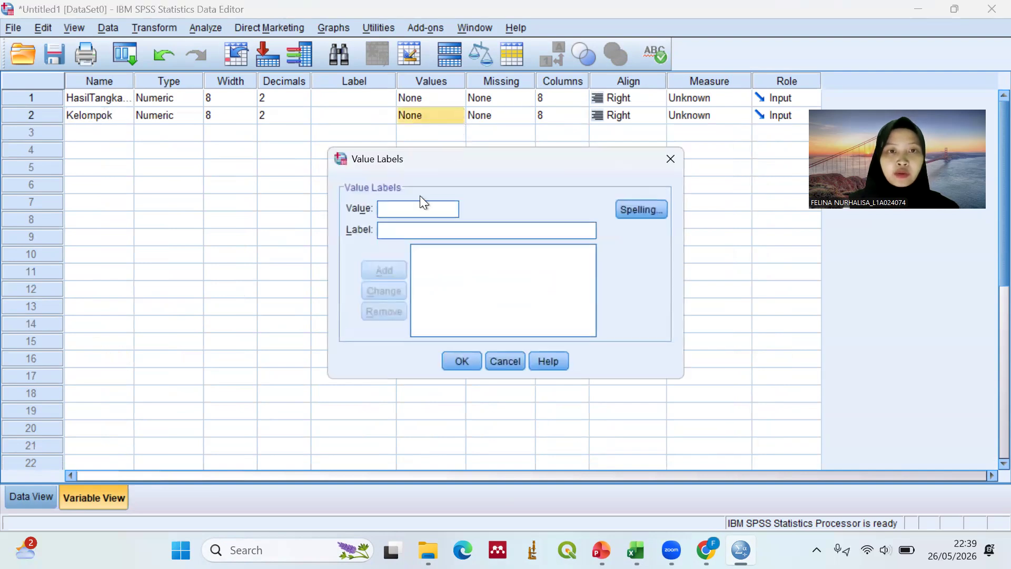
type("1")
left_click(401, 228)
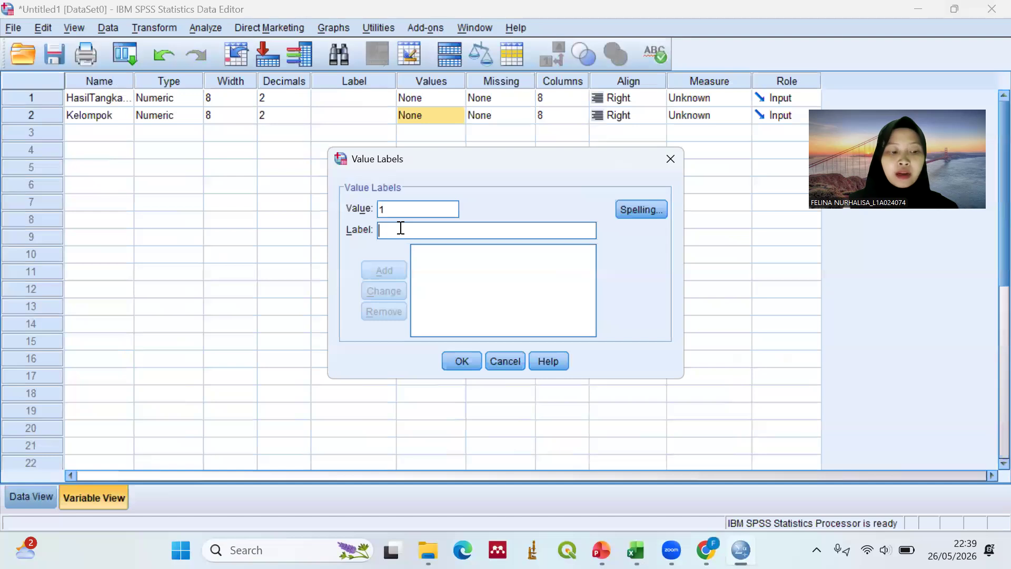
type("Perlakuan")
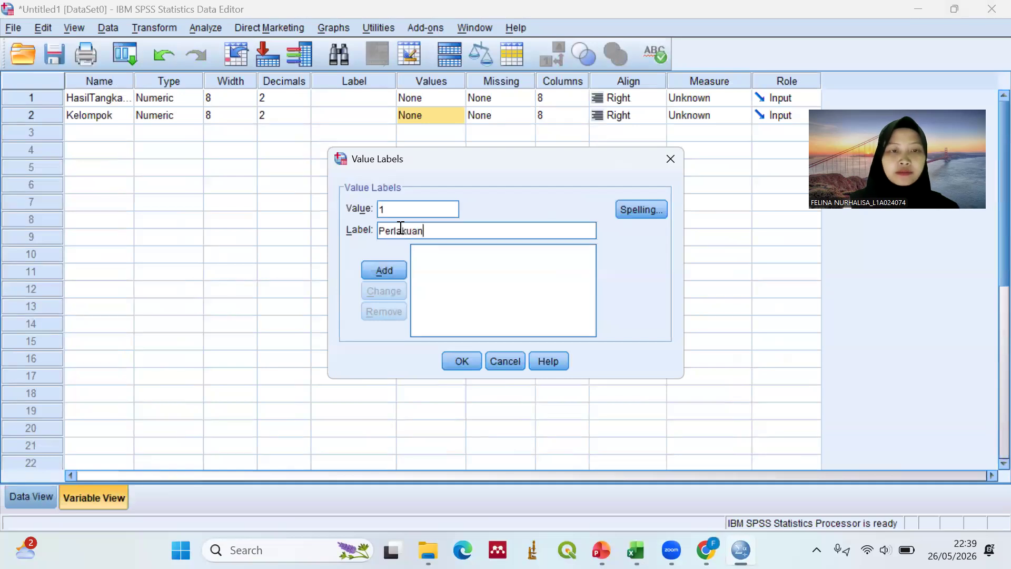
left_click(381, 276)
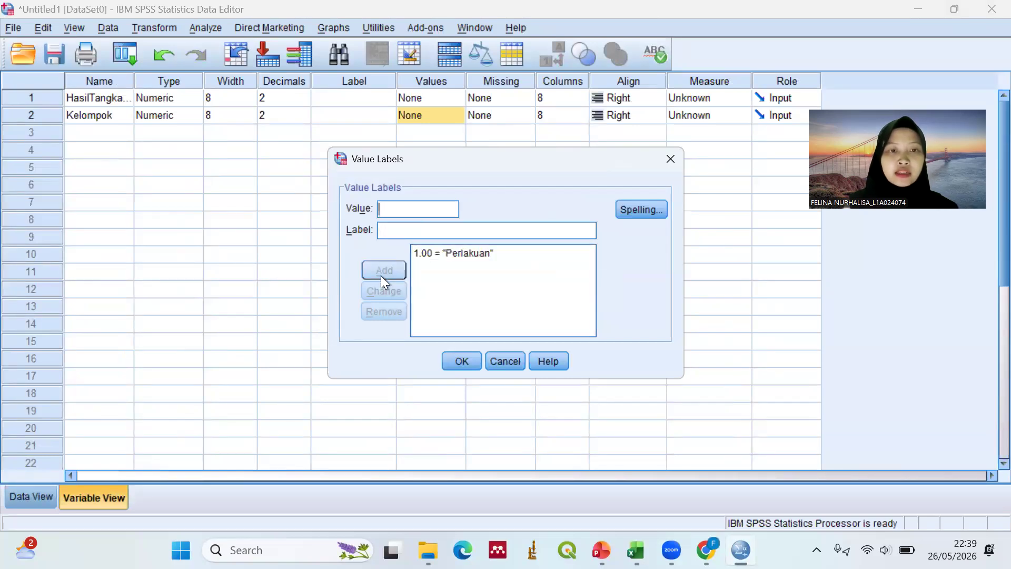
Define value 2 as Kontrol for the Kelompok variable and apply the value labels.
type("2")
left_click(420, 224)
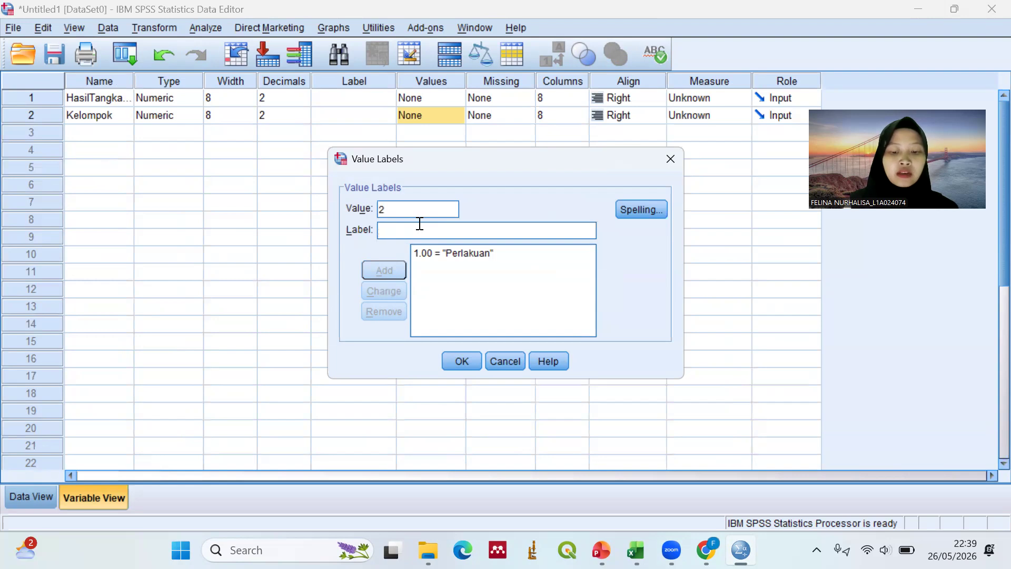
type("Kontrol")
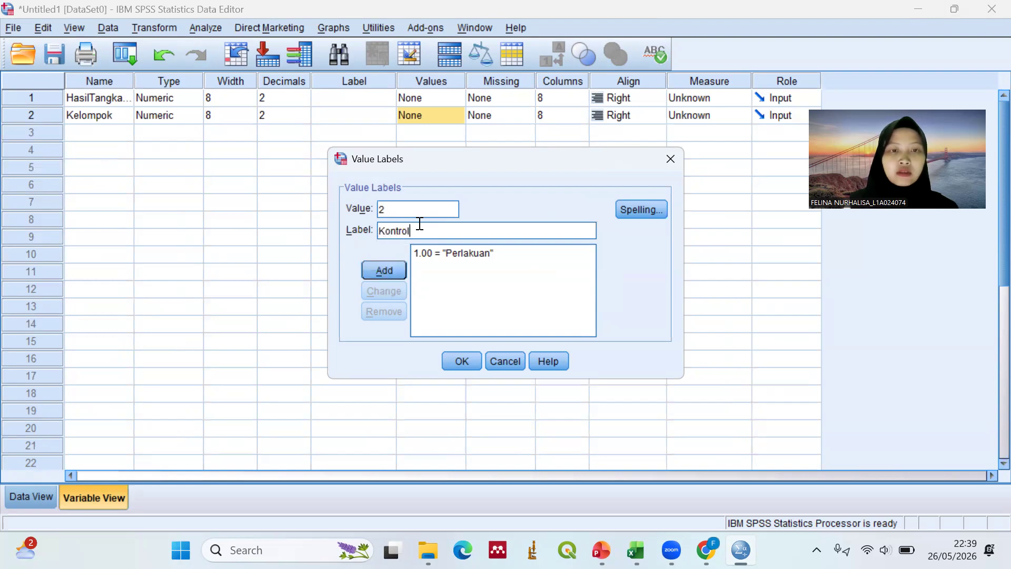
left_click(387, 268)
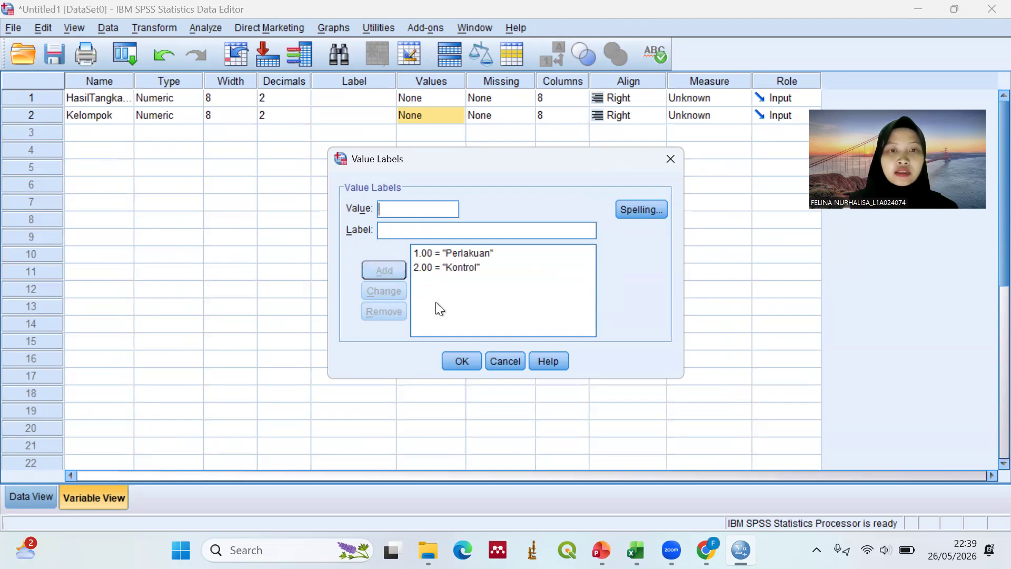
left_click(453, 359)
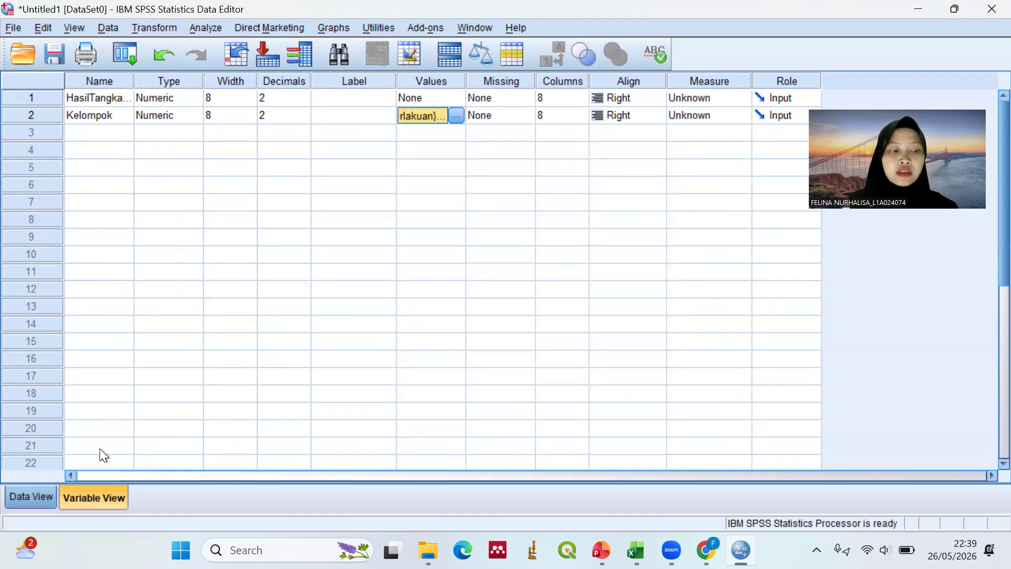
Return to the dataset's values and start the legacy nonparametric test for two independent samples.
key("ctrl+t")
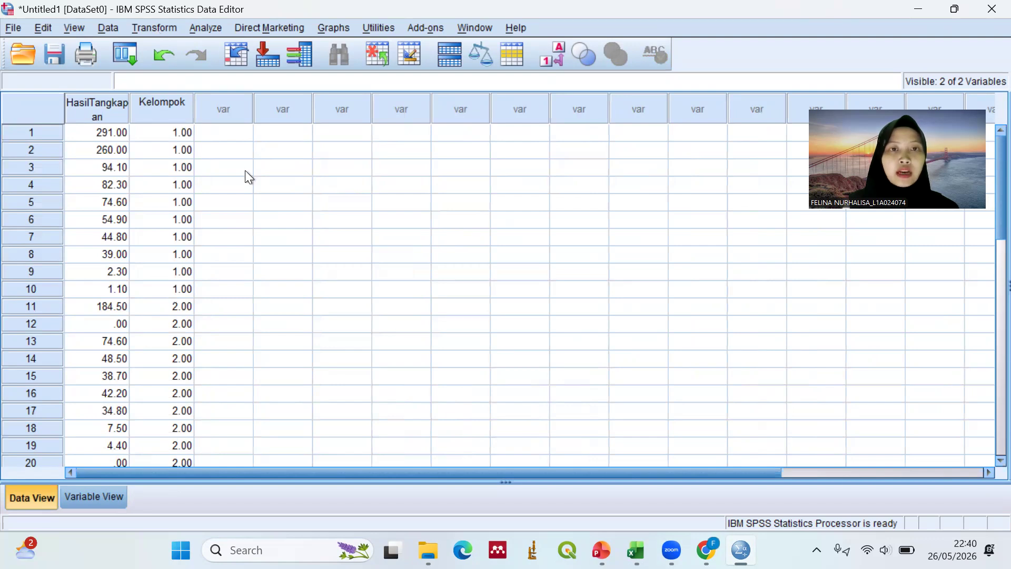
key("alt+Tab")
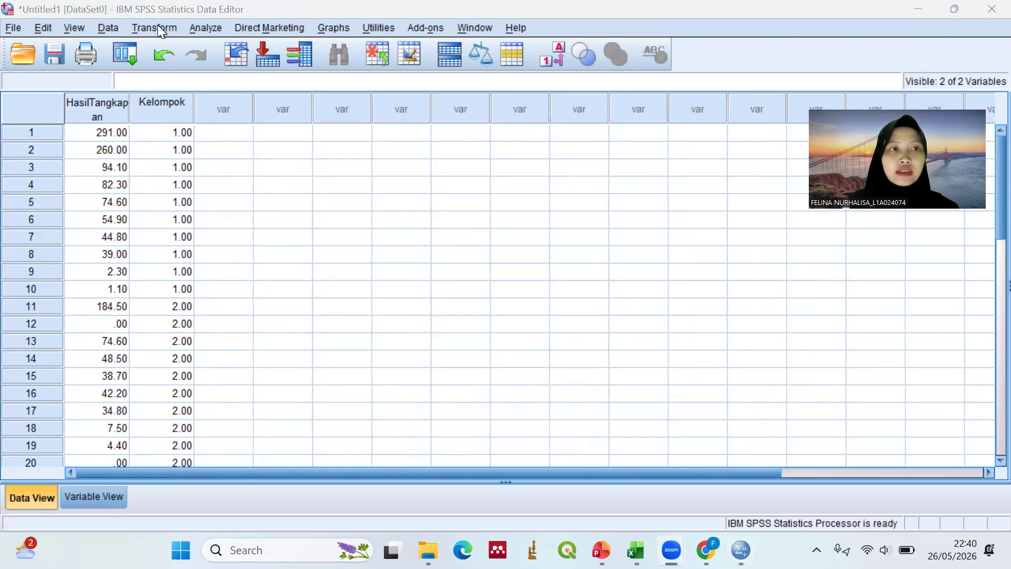
left_click(200, 26)
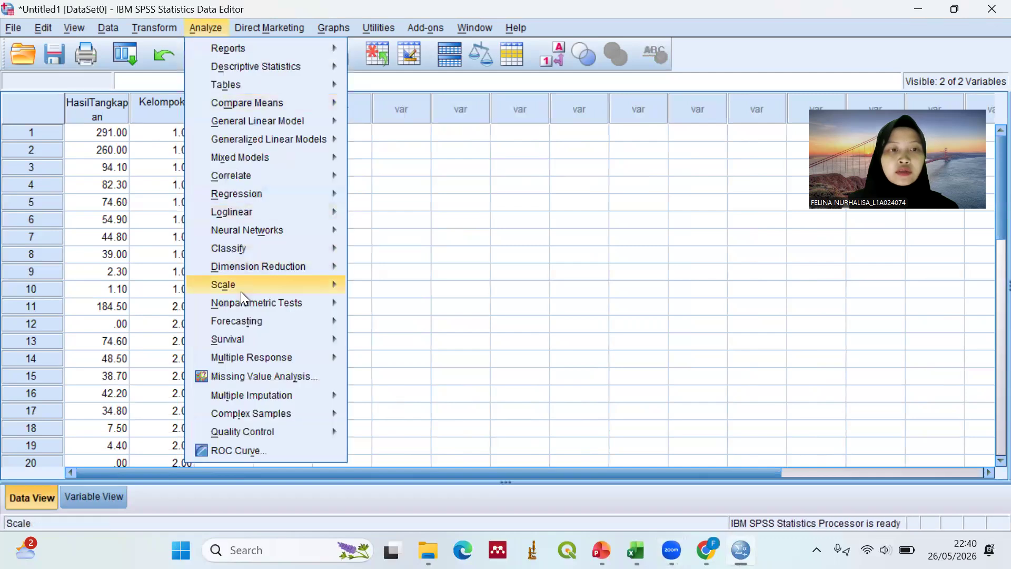
mouse_move(241, 305)
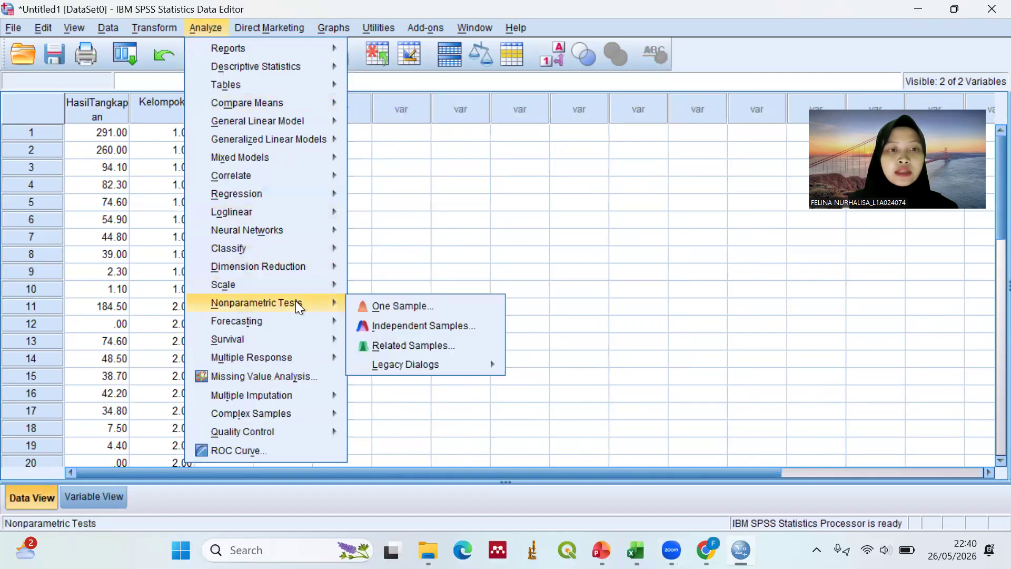
mouse_move(392, 366)
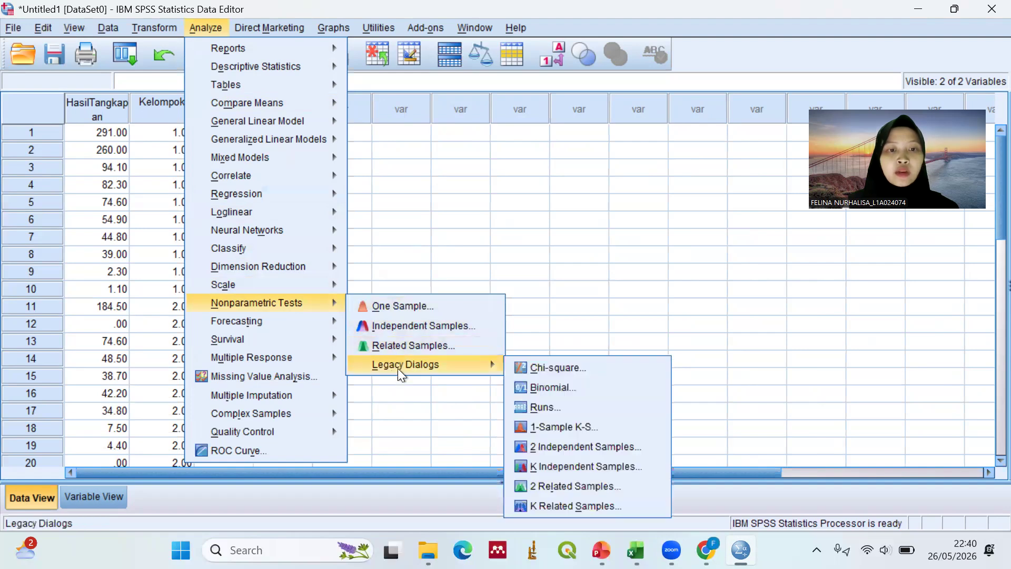
left_click(536, 445)
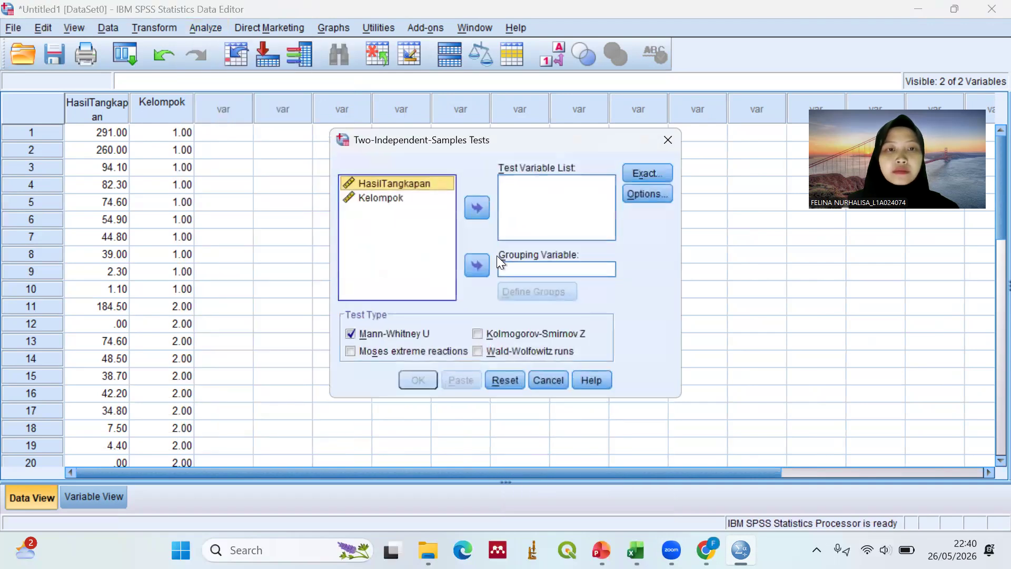
Assign HasilTangkapan as the test variable and Kelompok as the grouping variable.
left_click(477, 208)
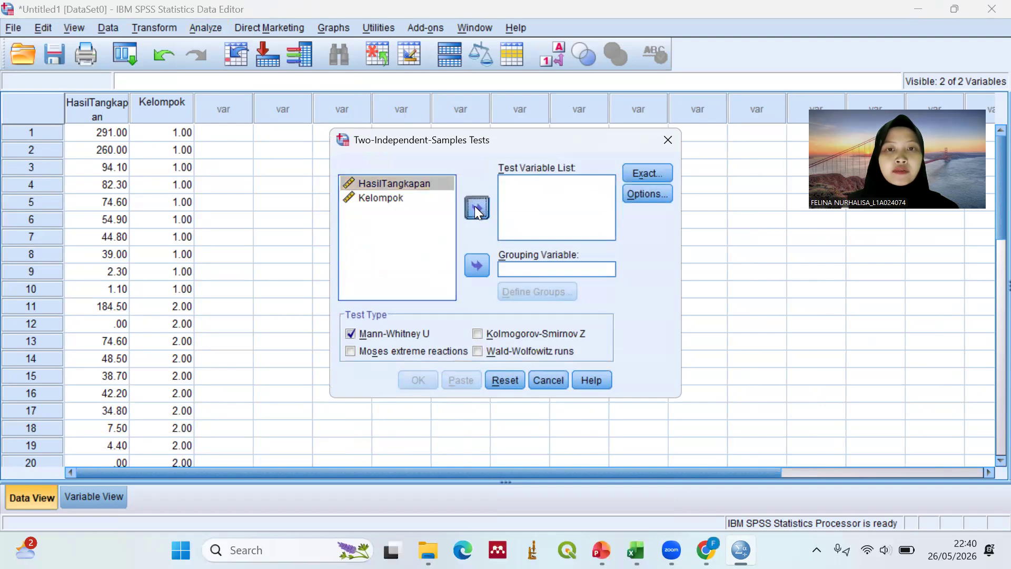
left_click(410, 178)
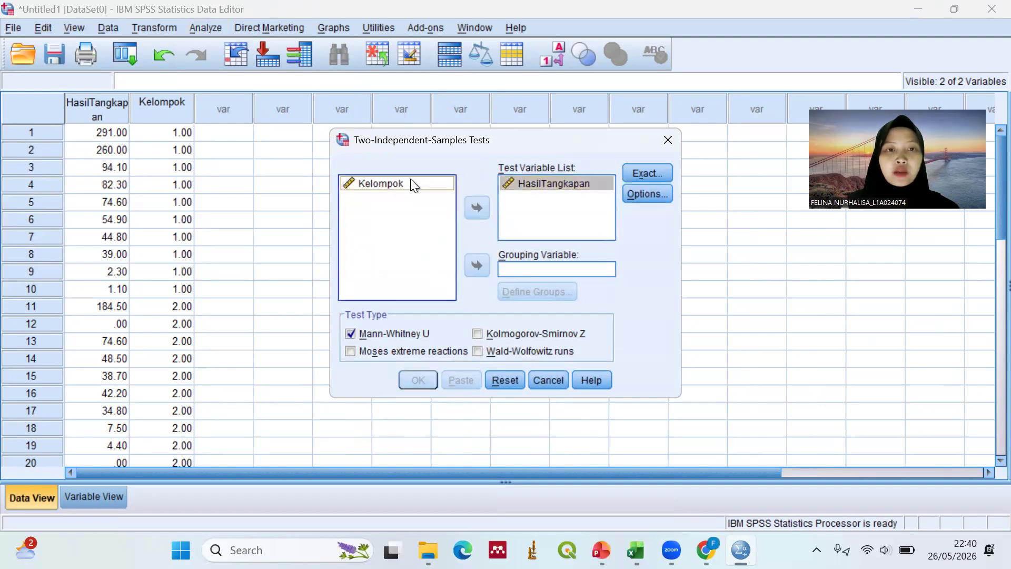
left_click(469, 263)
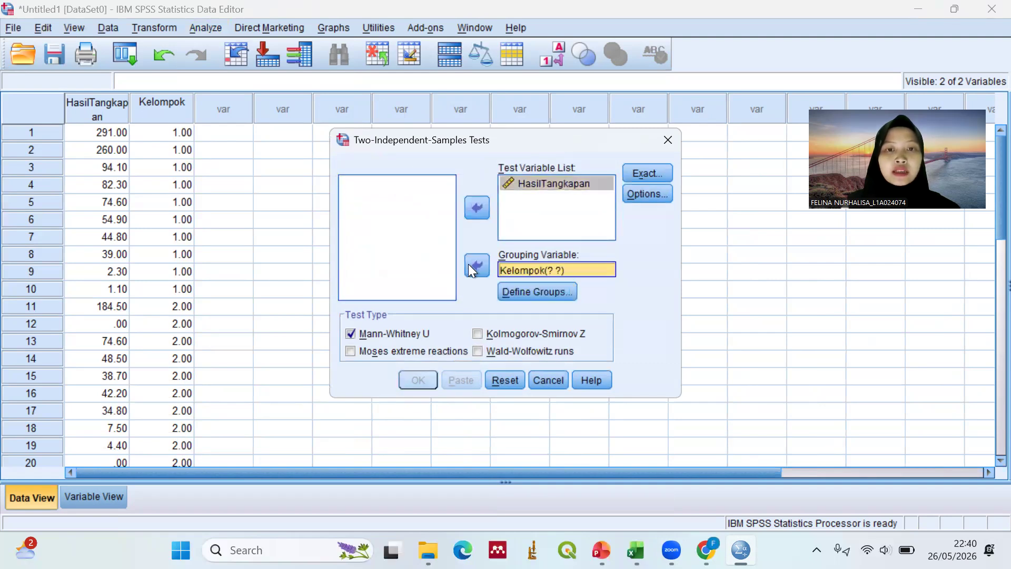
Define Kelompok's groups as 1 and 2 and run the Mann-Whitney U test.
left_click(525, 293)
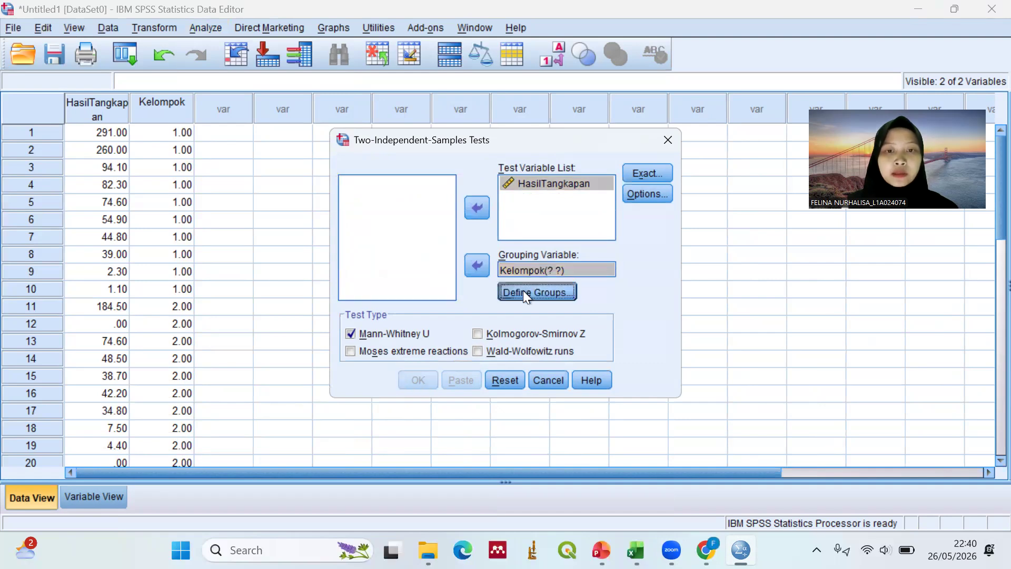
type("1")
left_click(496, 272)
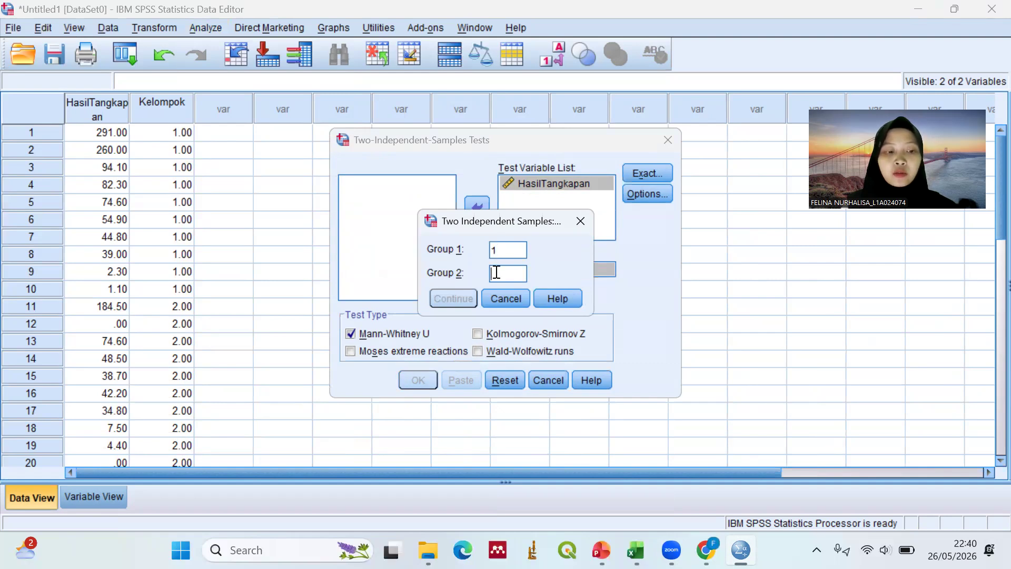
type("2")
left_click(463, 293)
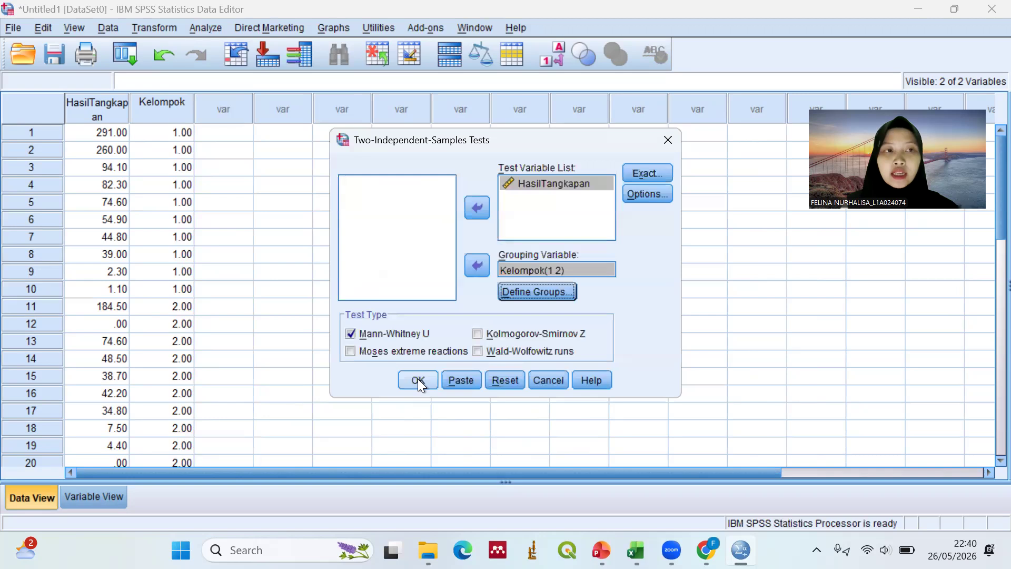
left_click(418, 379)
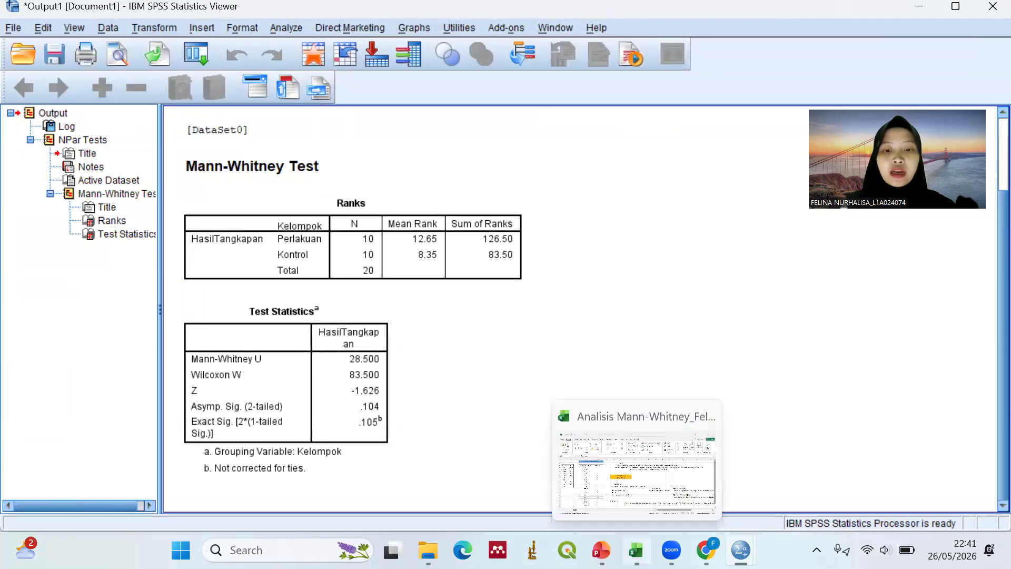
Switch to the Excel workbook and read the null and alternative hypotheses beside the Mann-Whitney interpretation.
left_click(636, 550)
scroll(681, 370, "right", 5)
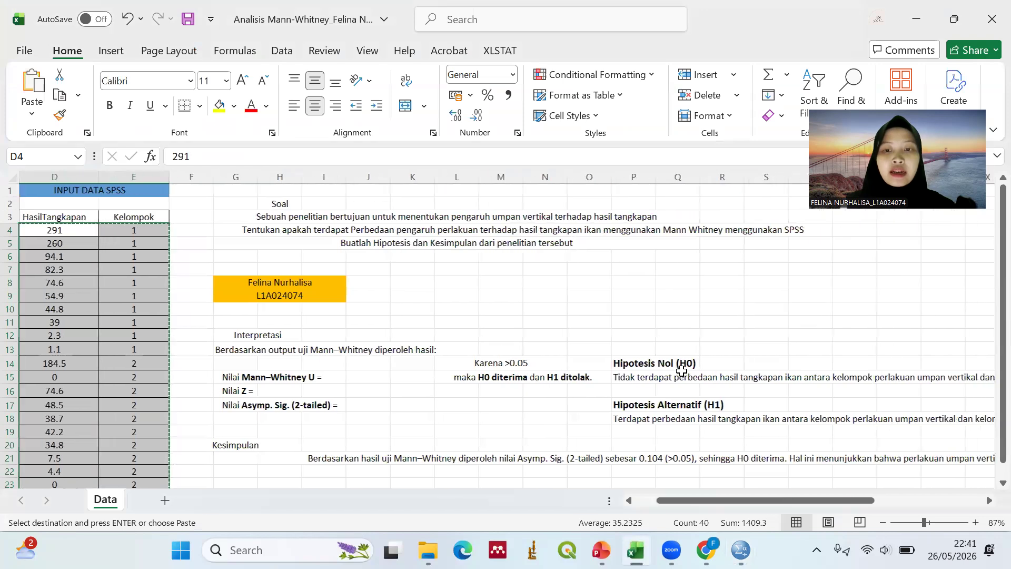
scroll(622, 409, "right", 3)
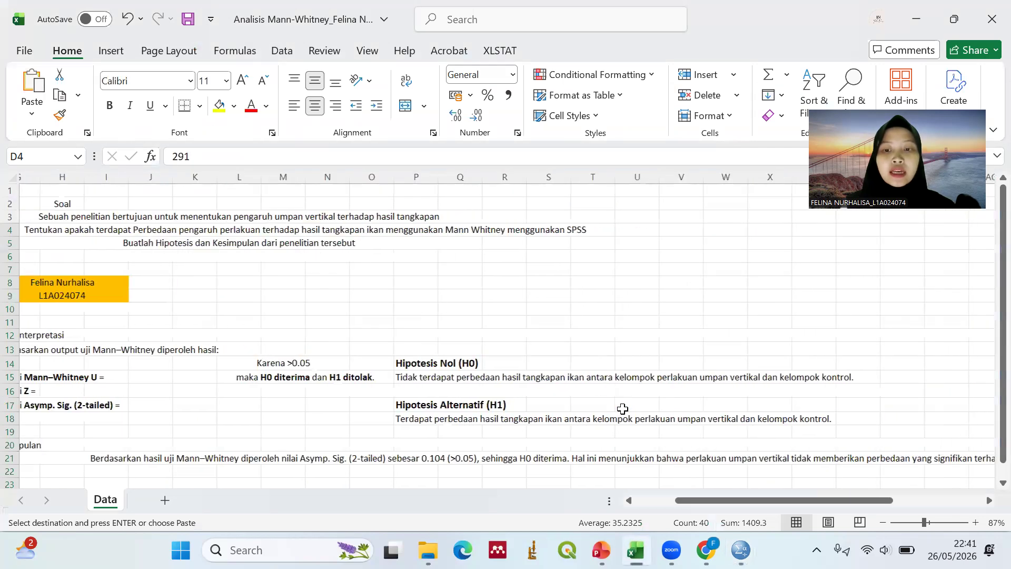
scroll(623, 408, "right", 3)
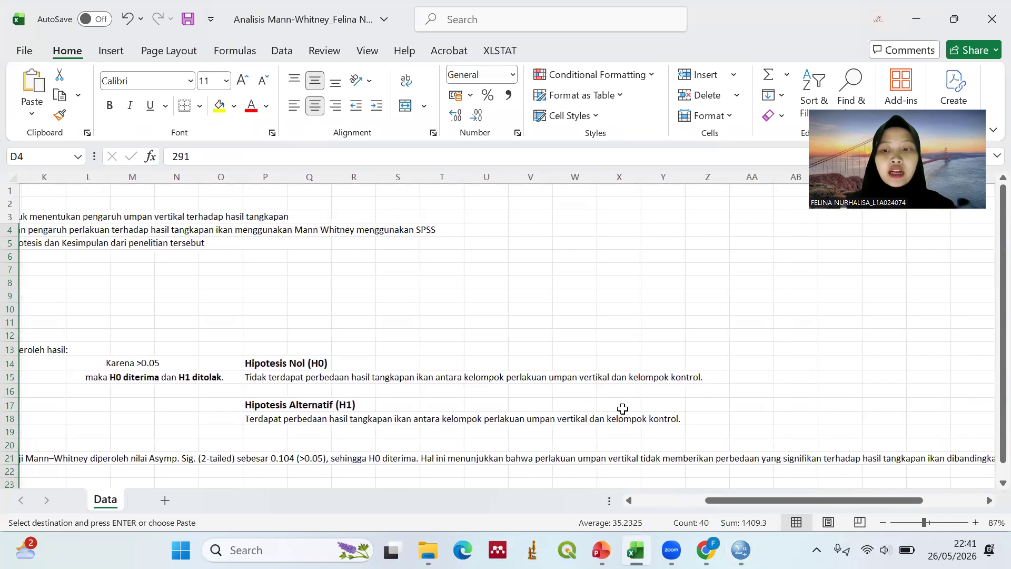
scroll(622, 408, "right", 1)
scroll(623, 409, "left", 7)
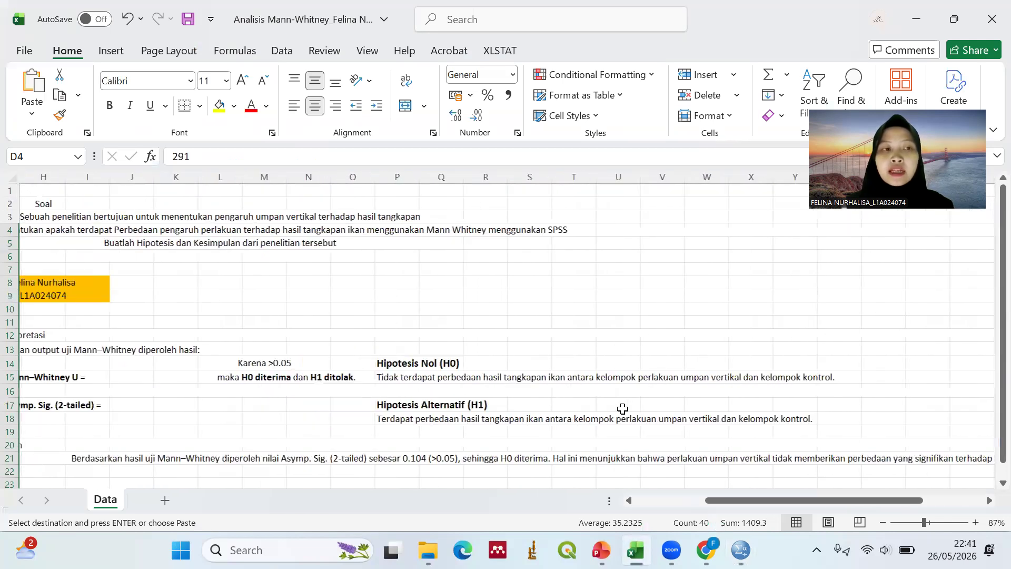
double_click(607, 326)
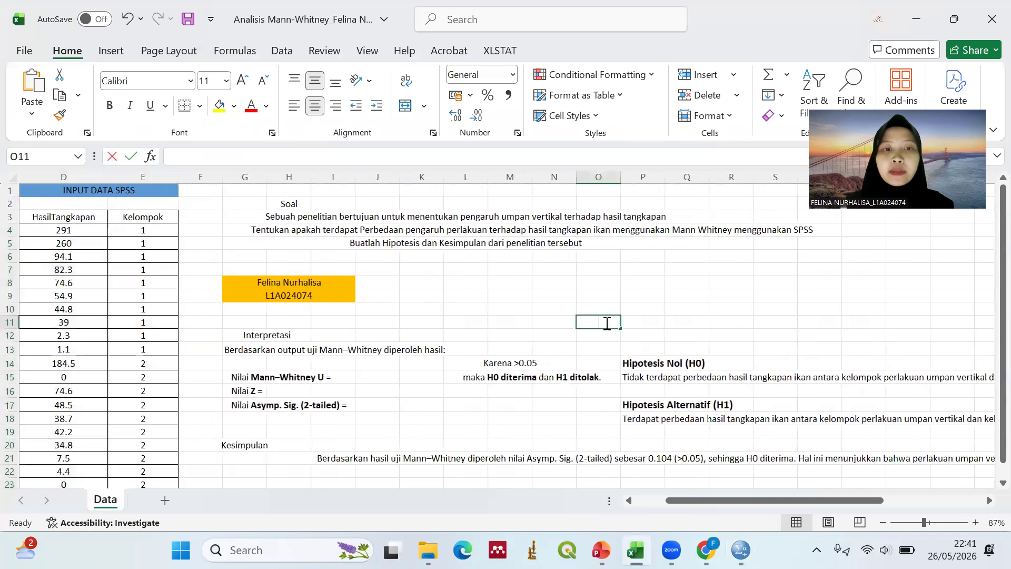
scroll(623, 299, "down", 1)
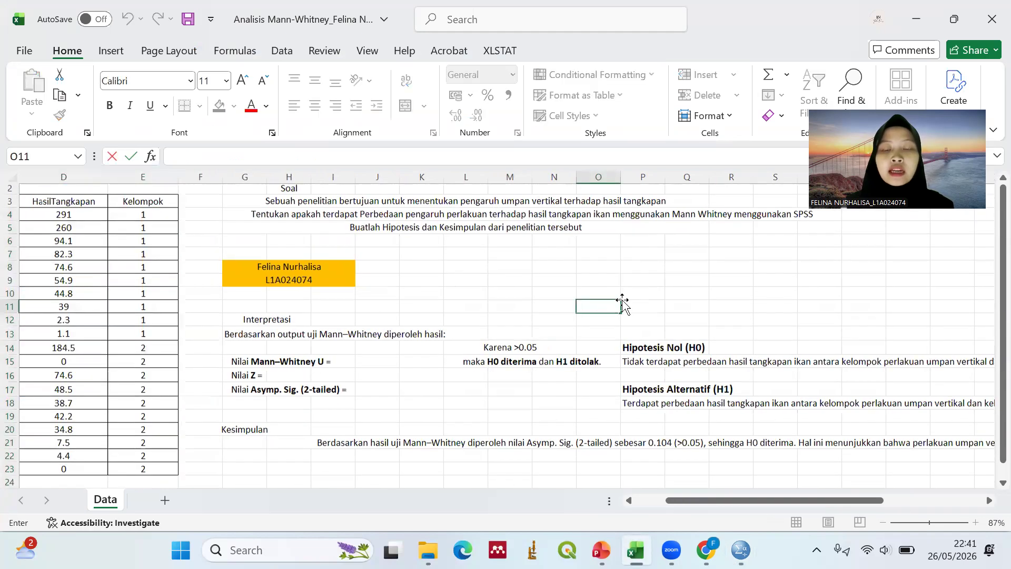
scroll(623, 300, "right", 9)
scroll(623, 300, "right", 1)
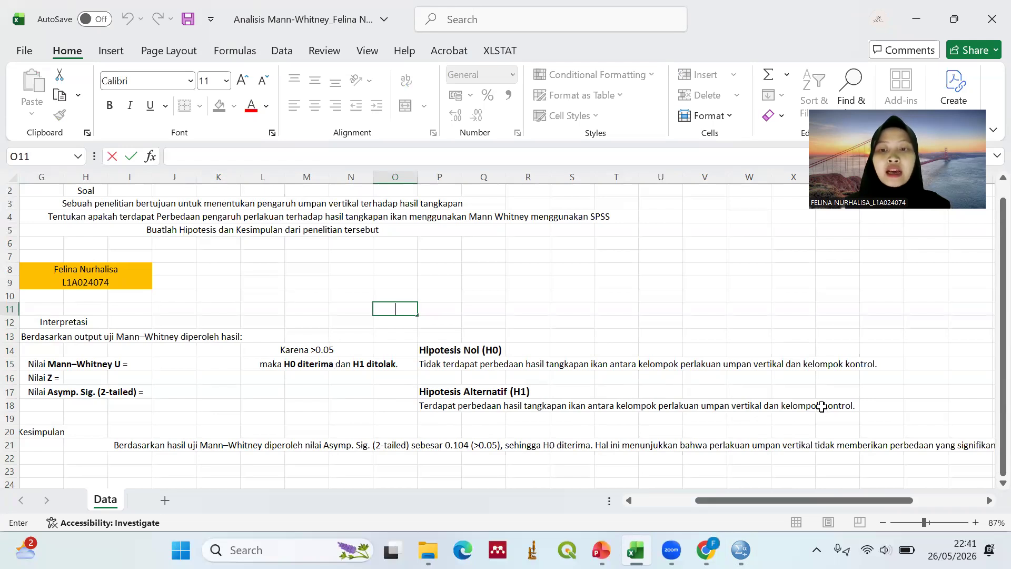
Review the H0/H1 decision and read the full conclusion sentence in row 21.
scroll(683, 378, "left", 5)
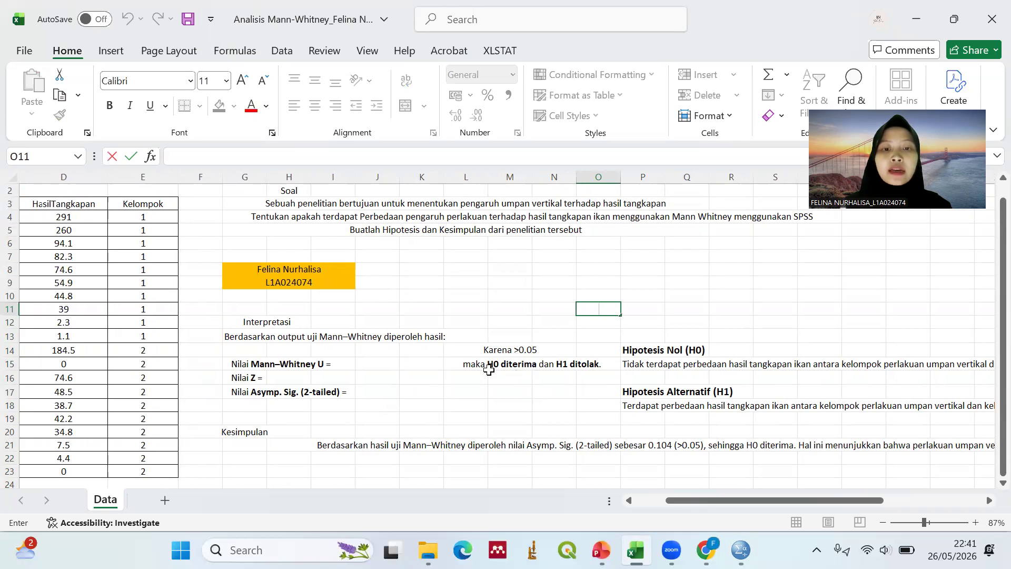
scroll(621, 385, "right", 3)
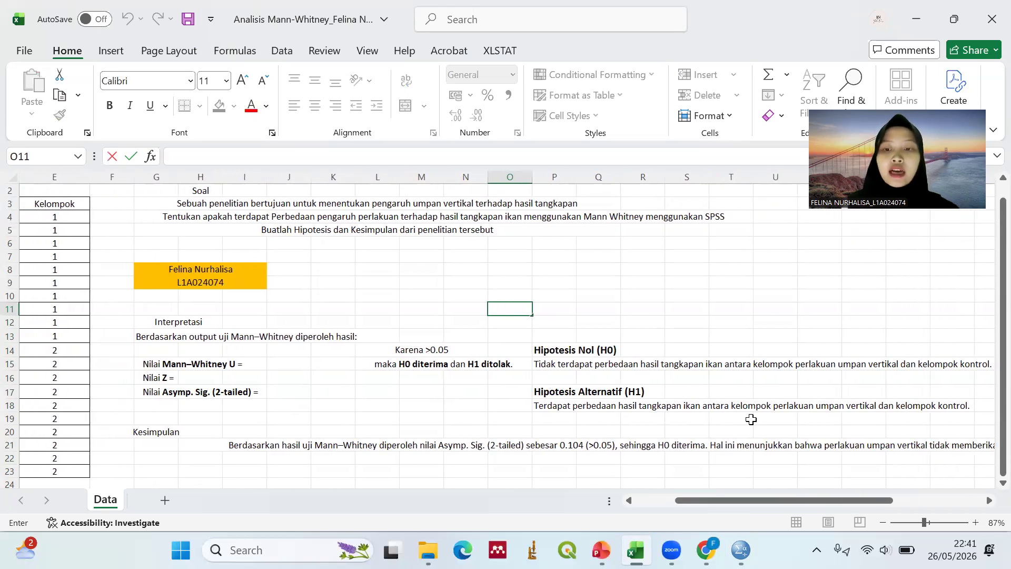
scroll(751, 419, "right", 6)
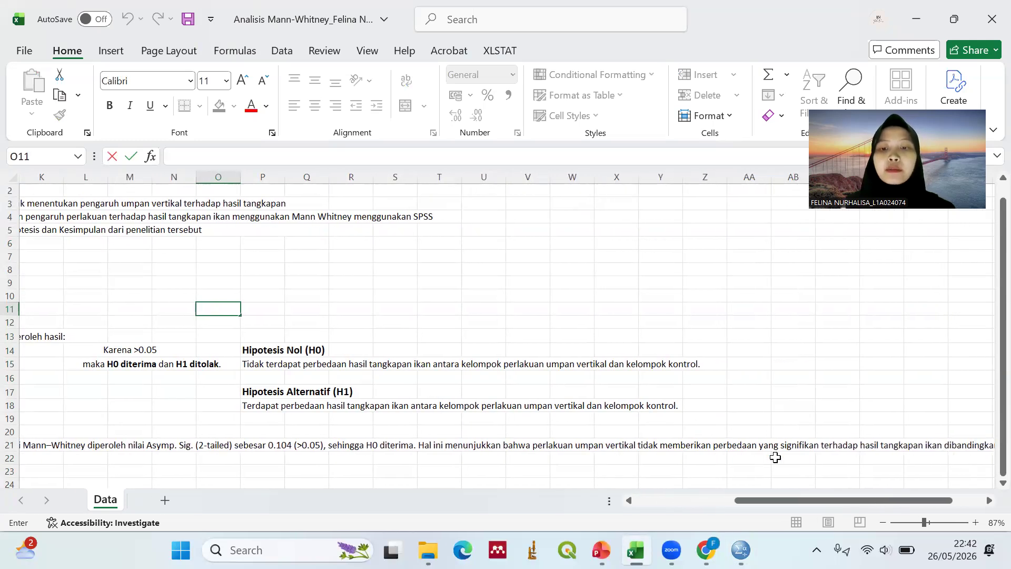
scroll(775, 457, "right", 3)
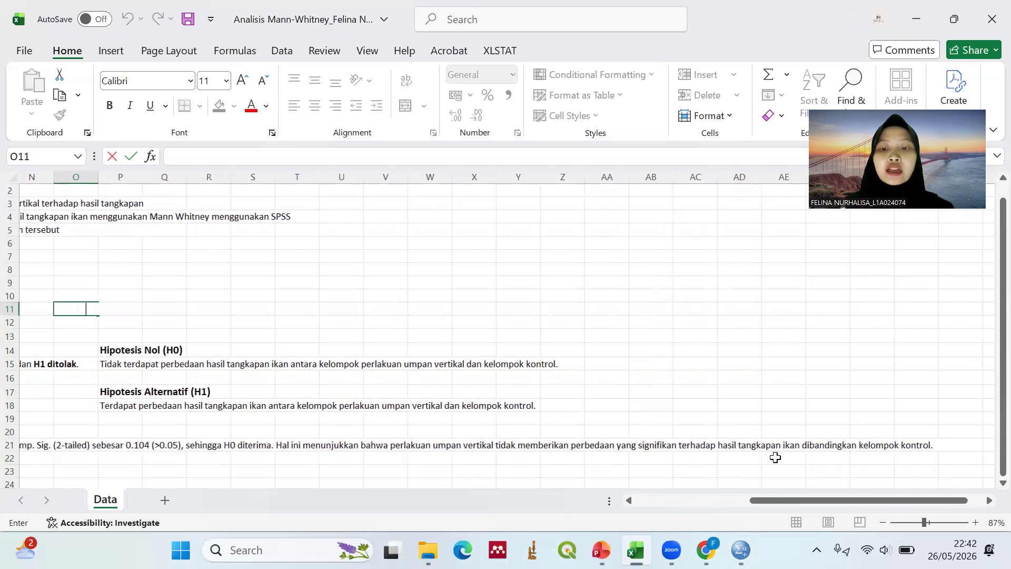